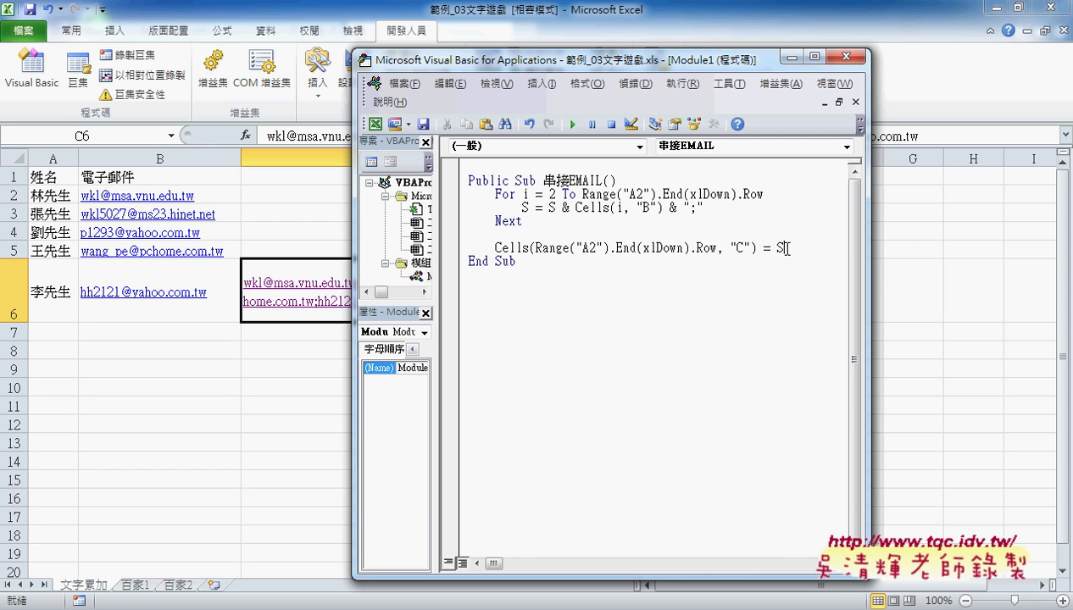
# Step: Run the 串接EMAIL macro so C6 shows the column B emails joined by semicolons, trailing semicolon included
pyautogui.doubleClick(779, 247)
pyautogui.moveTo(654, 68)
pyautogui.mouseDown()
pyautogui.moveTo(920, 62)
pyautogui.moveTo(993, 71)
pyautogui.mouseUp()
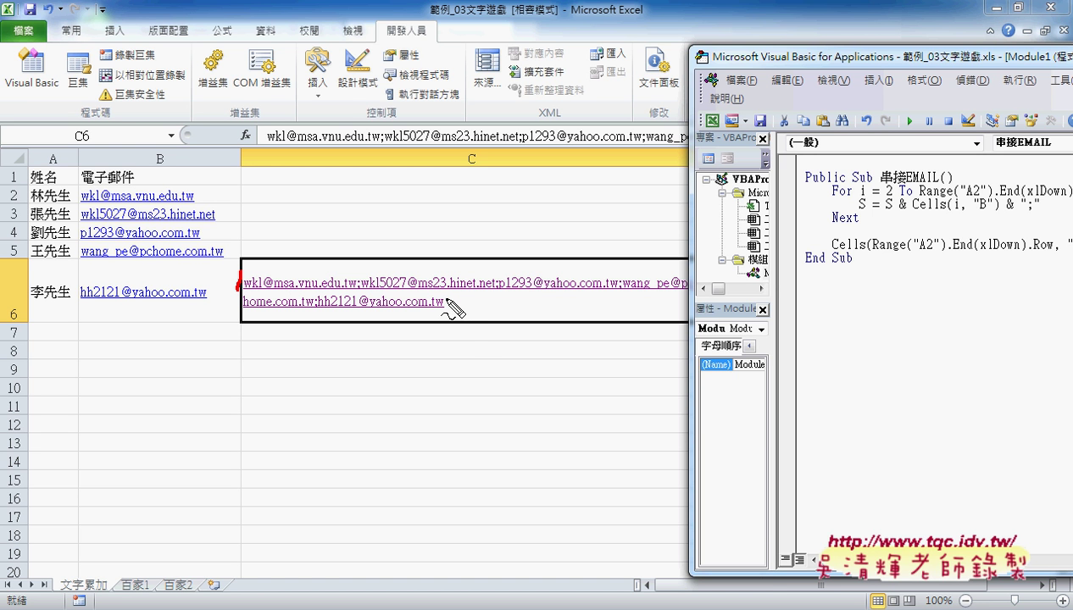
pyautogui.moveTo(446, 299); pyautogui.dragTo(447, 313)
pyautogui.press('Escape')
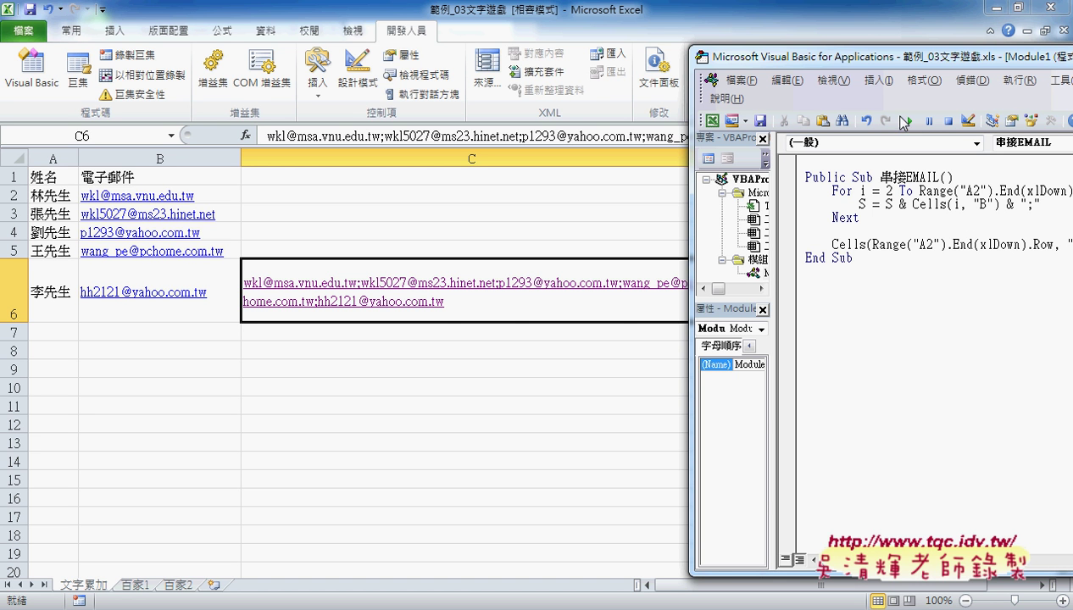
pyautogui.click(909, 121)
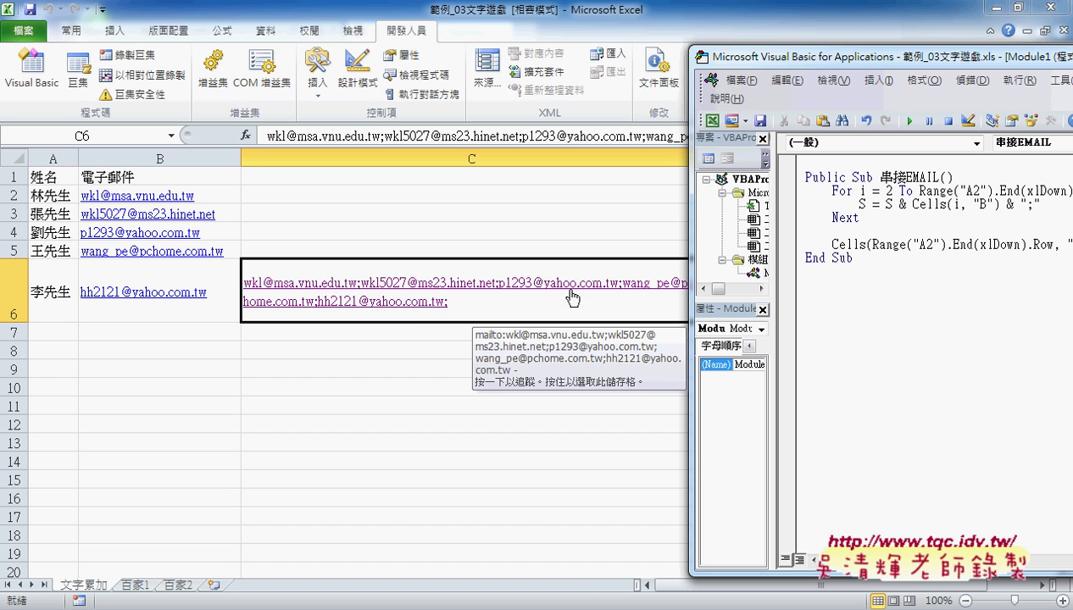
# Step: Widen the code window and start wrapping the final S in a Left( call
pyautogui.moveTo(854, 57); pyautogui.dragTo(488, 63)
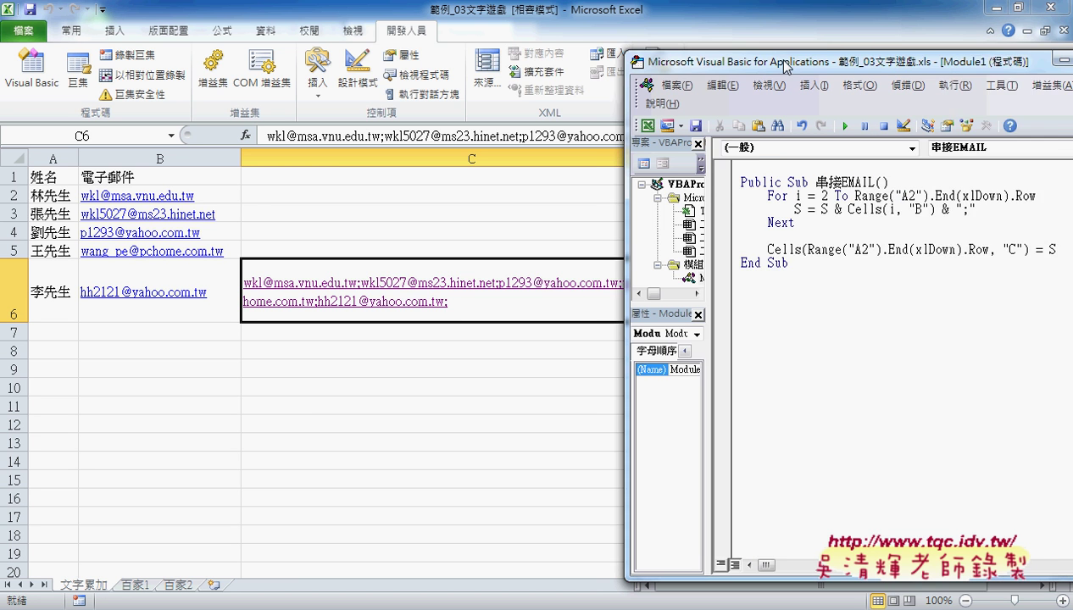
pyautogui.moveTo(838, 242); pyautogui.dragTo(932, 240)
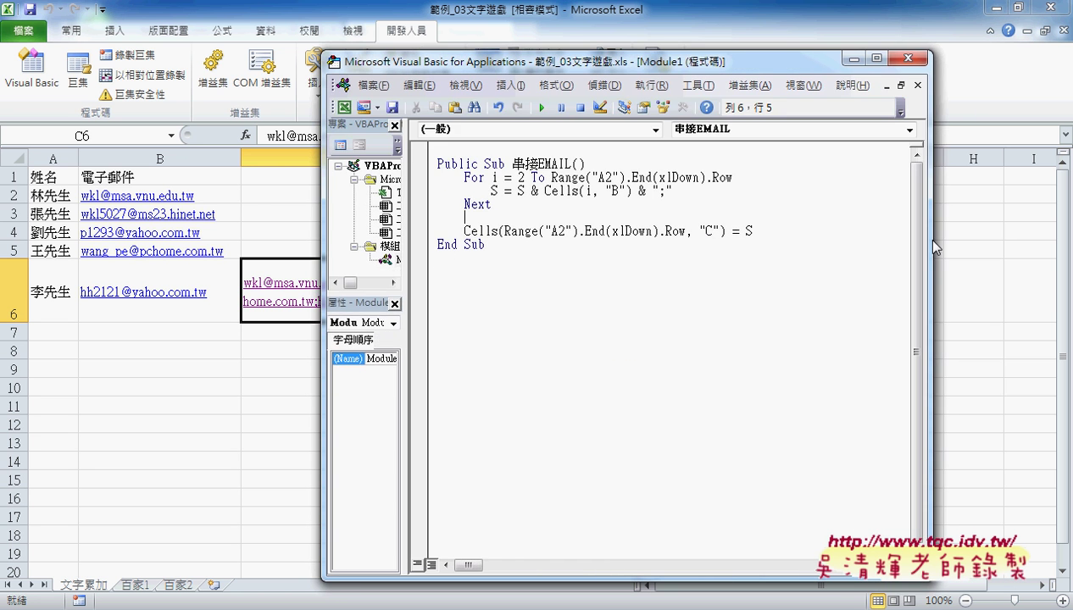
pyautogui.click(791, 232)
pyautogui.click(750, 230)
pyautogui.write('e')
pyautogui.write('ft')
pyautogui.write('(')
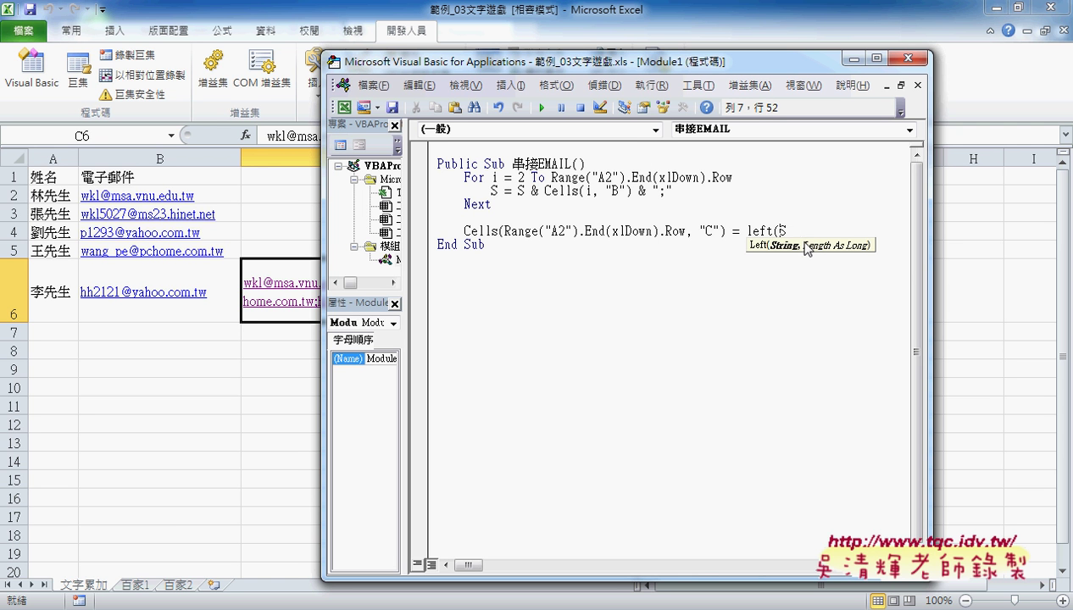
pyautogui.doubleClick(781, 227)
pyautogui.click(796, 227)
# Step: Add the length argument Len(S) - 1 to the Left call
pyautogui.write(',')
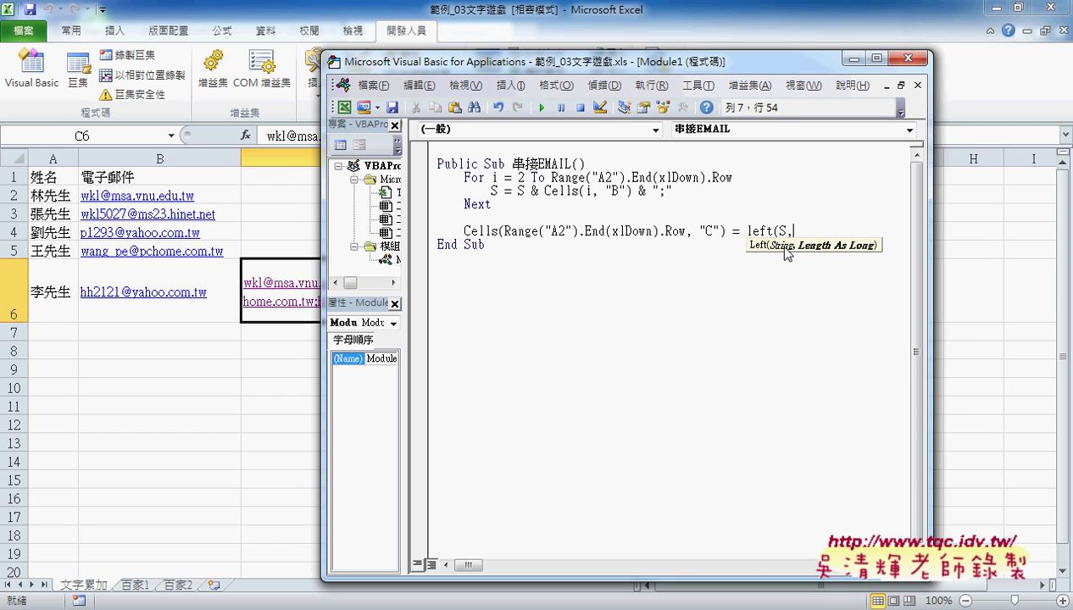
pyautogui.write('le')
pyautogui.write('n')
pyautogui.write('(')
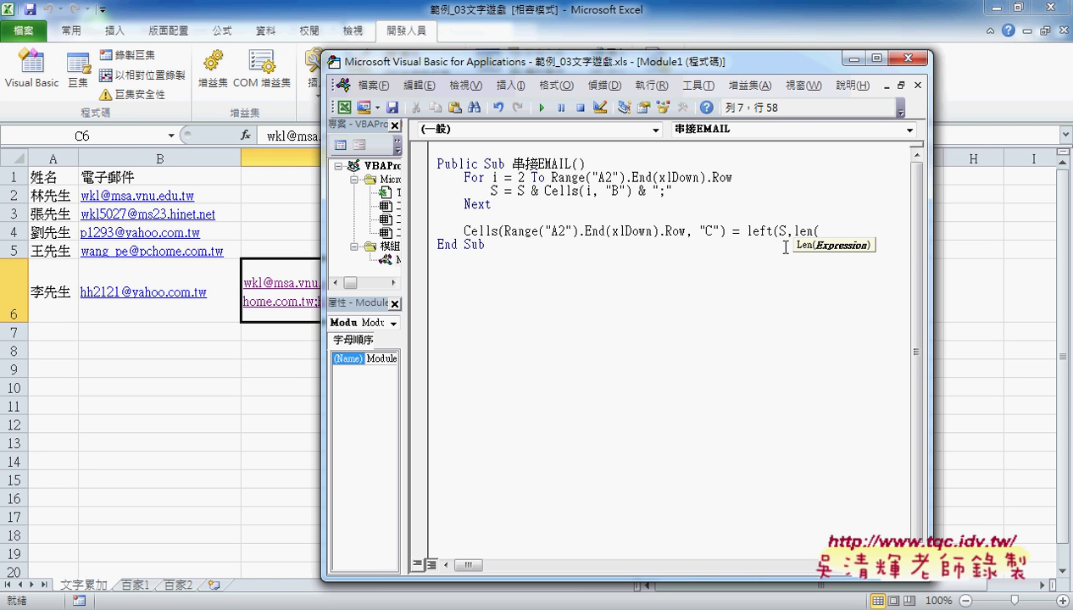
pyautogui.write('S')
pyautogui.write(')')
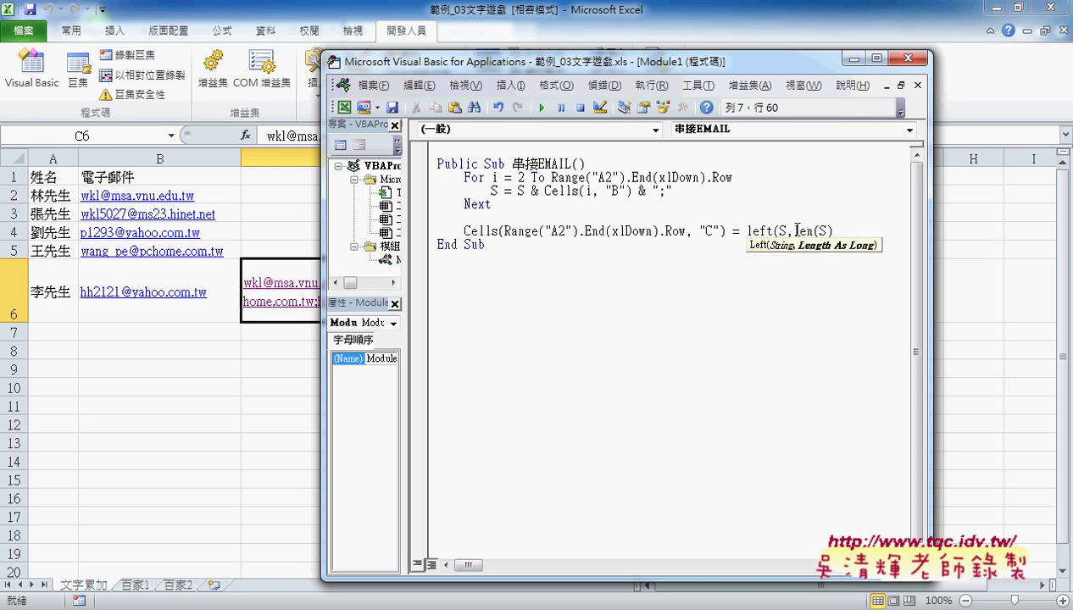
pyautogui.moveTo(793, 230); pyautogui.dragTo(833, 230)
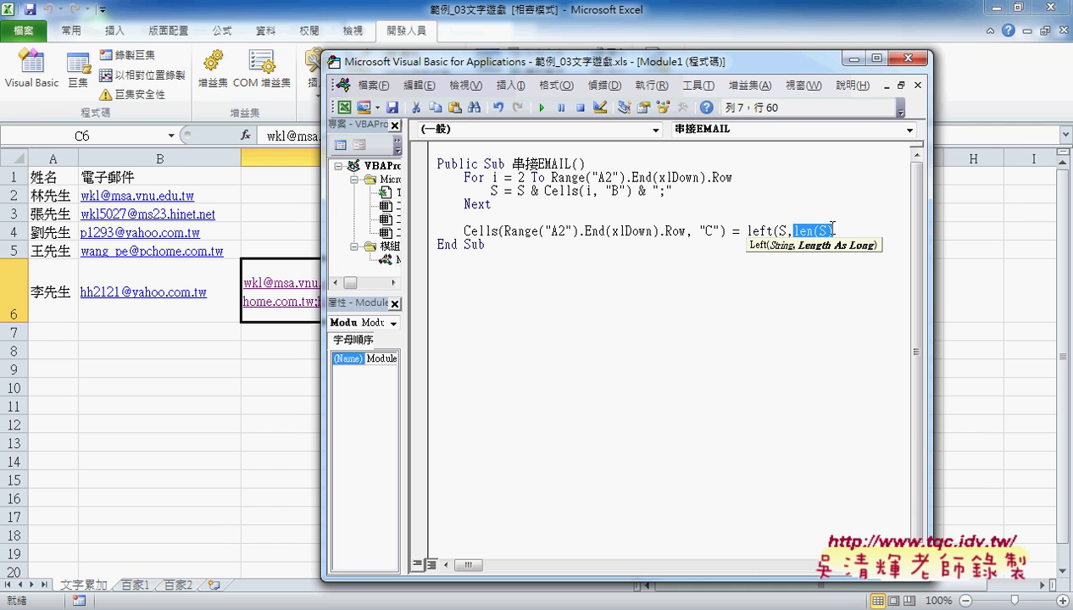
pyautogui.click(837, 229)
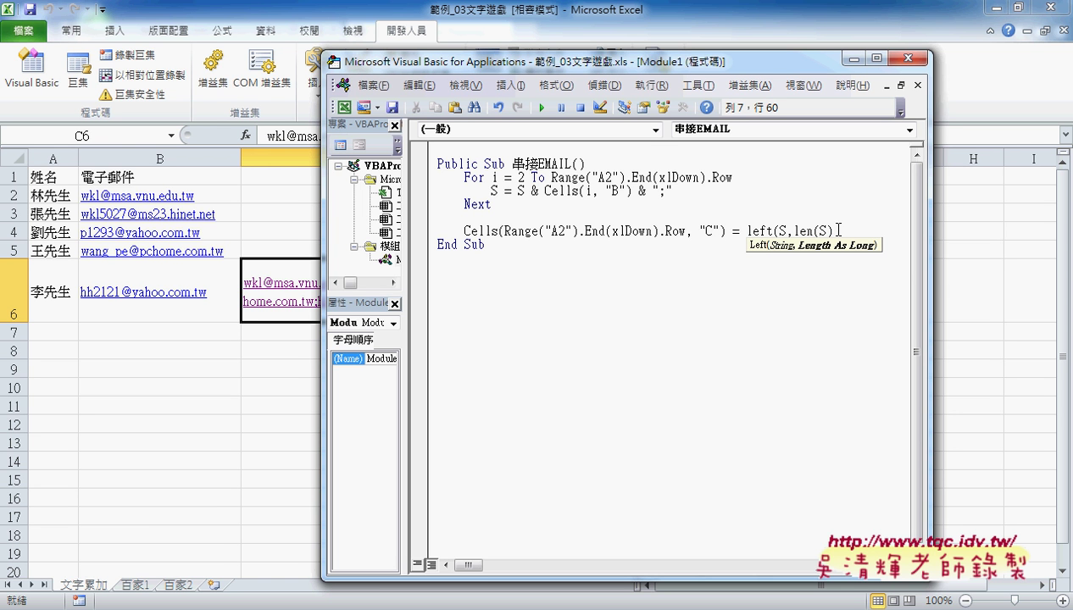
pyautogui.write('-1')
# Step: Close the Left(S, Len(S) - 1) expression and let the editor format the line
pyautogui.write(')')
pyautogui.click(824, 320)
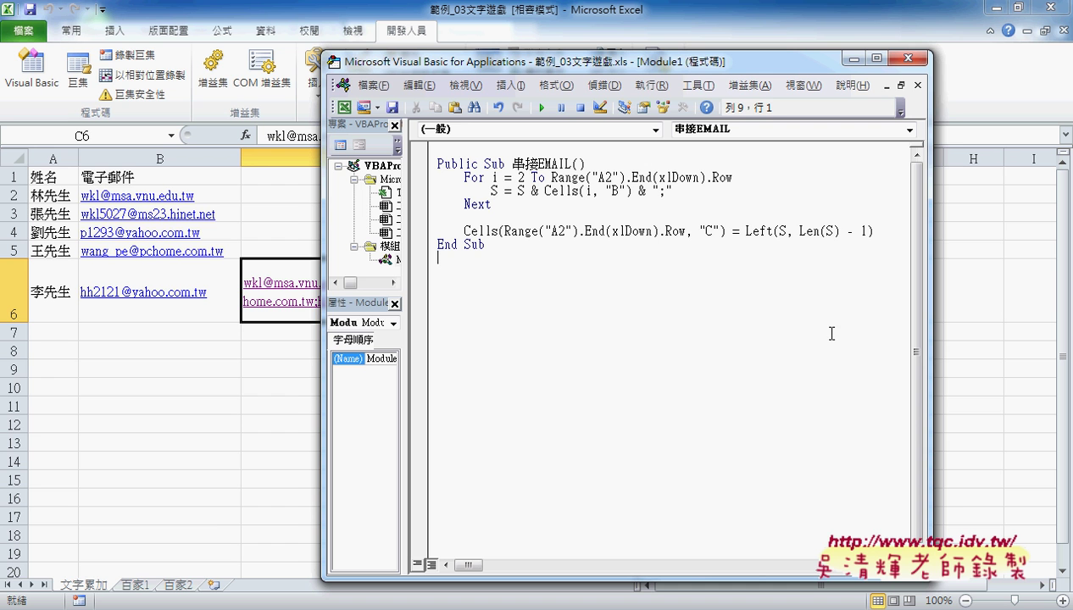
pyautogui.doubleClick(782, 231)
pyautogui.moveTo(799, 231); pyautogui.dragTo(866, 230)
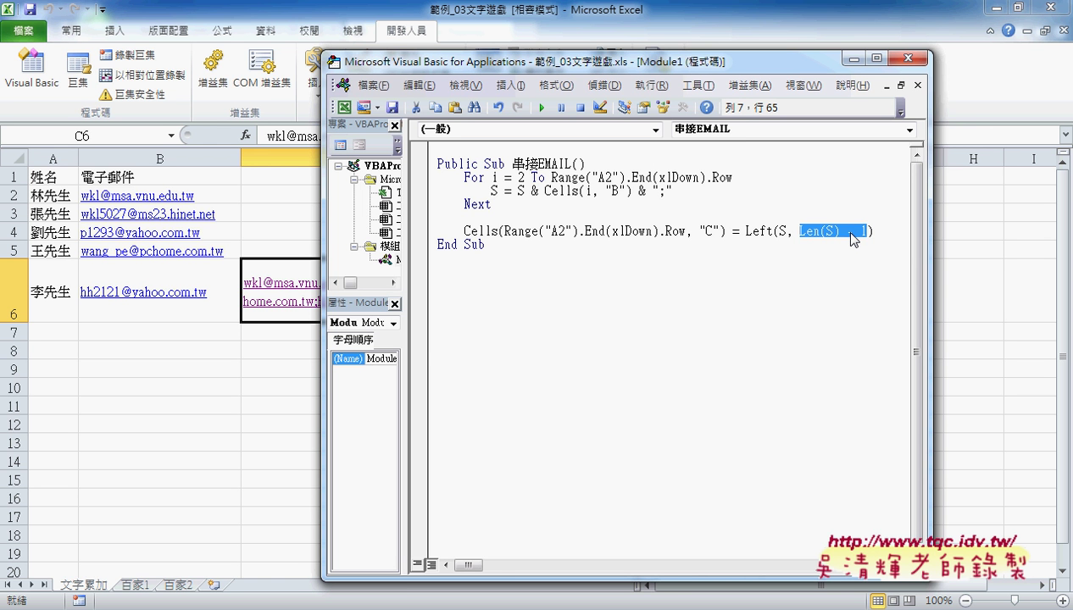
# Step: Rerun 串接EMAIL so C6 lists the emails without a trailing semicolon
pyautogui.moveTo(596, 68); pyautogui.dragTo(885, 68)
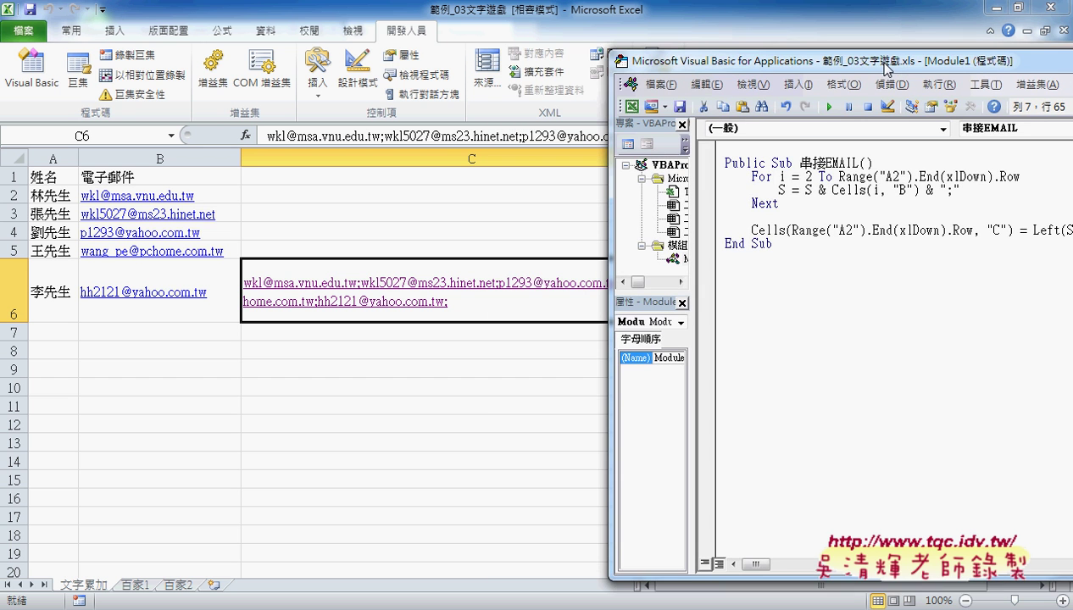
pyautogui.click(842, 218)
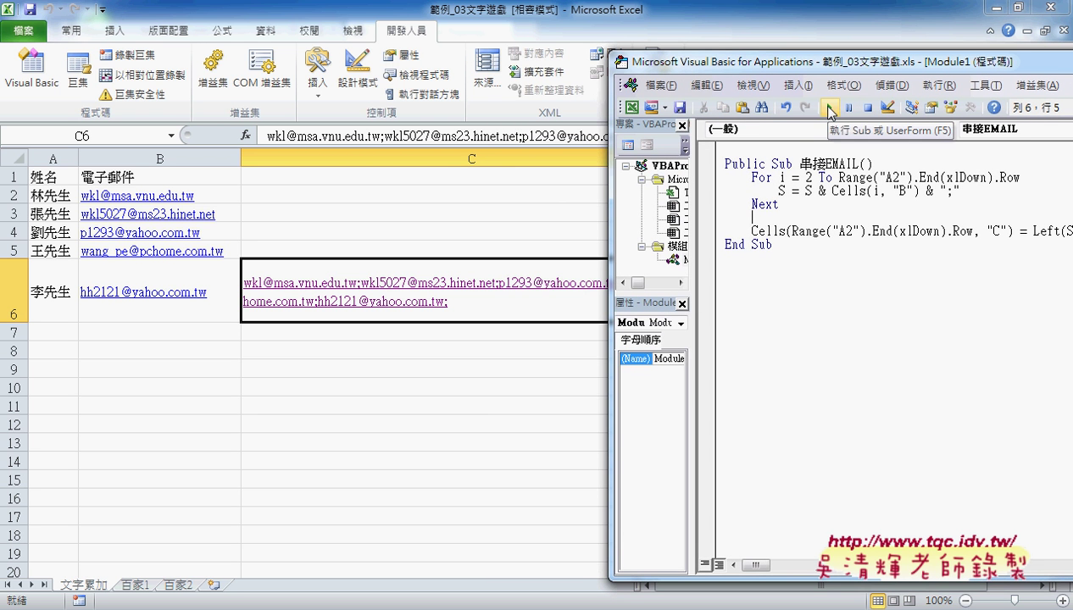
pyautogui.click(829, 109)
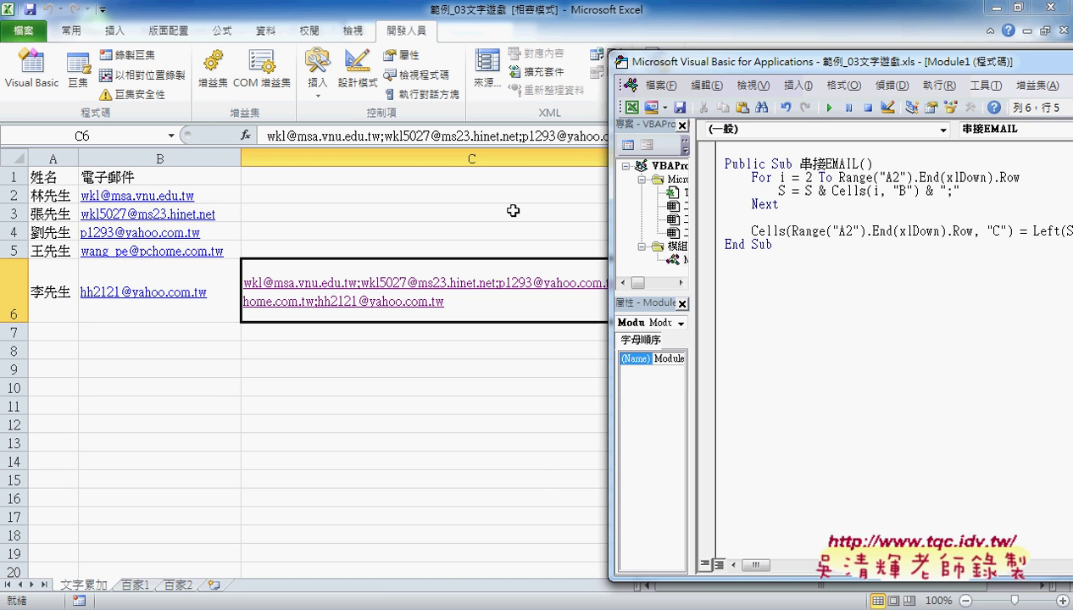
pyautogui.moveTo(675, 68); pyautogui.dragTo(436, 70)
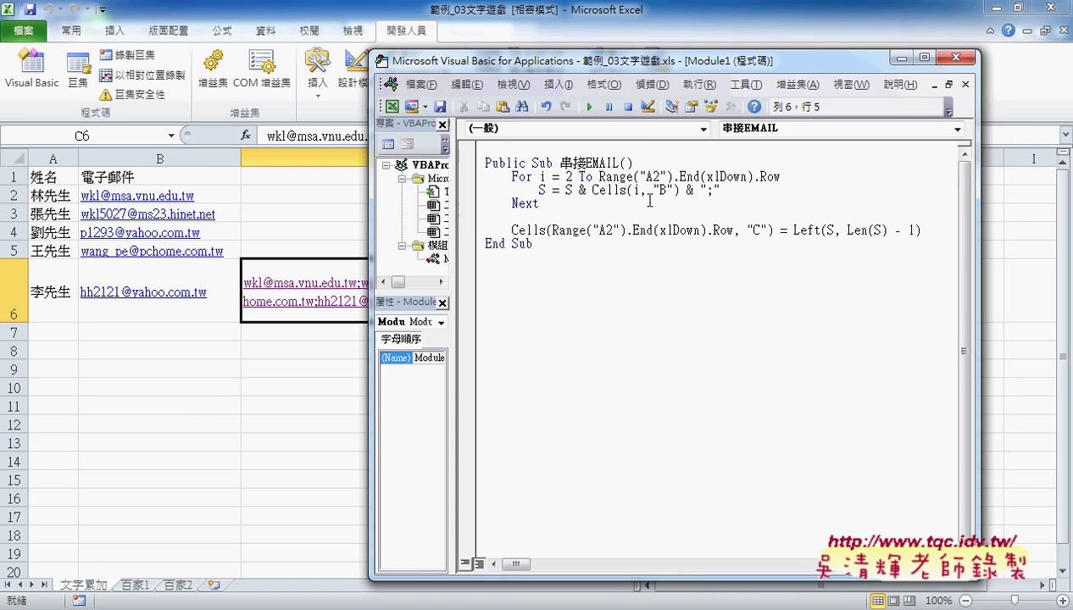
pyautogui.moveTo(793, 230); pyautogui.dragTo(821, 231)
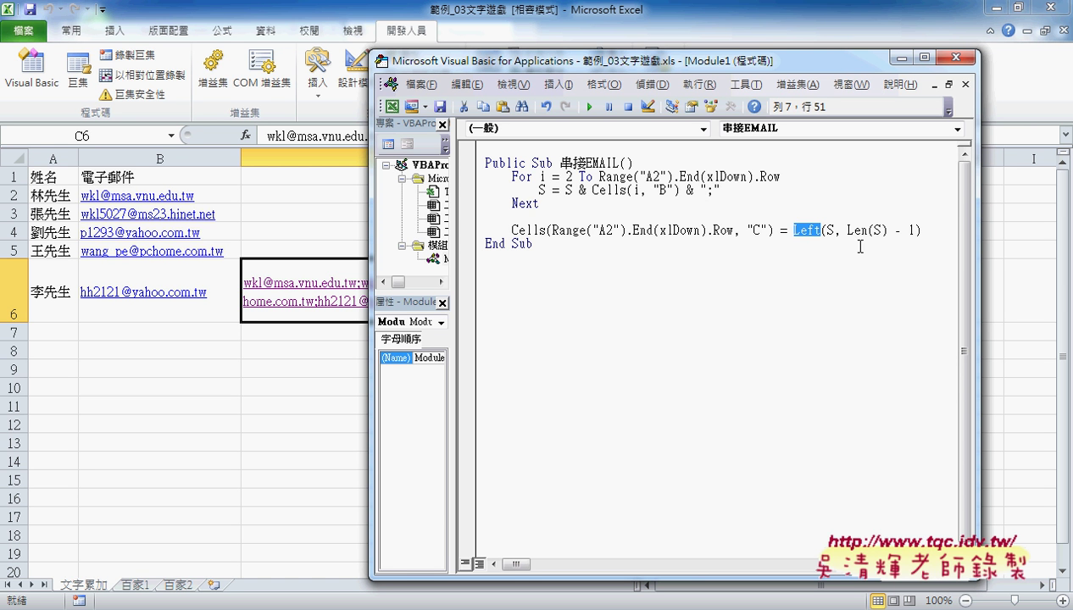
pyautogui.moveTo(848, 230); pyautogui.dragTo(868, 229)
# Step: Open Excel Help on the Excel 2010 開發人員參考 page from the VBA toolbar's Help button
pyautogui.click(754, 107)
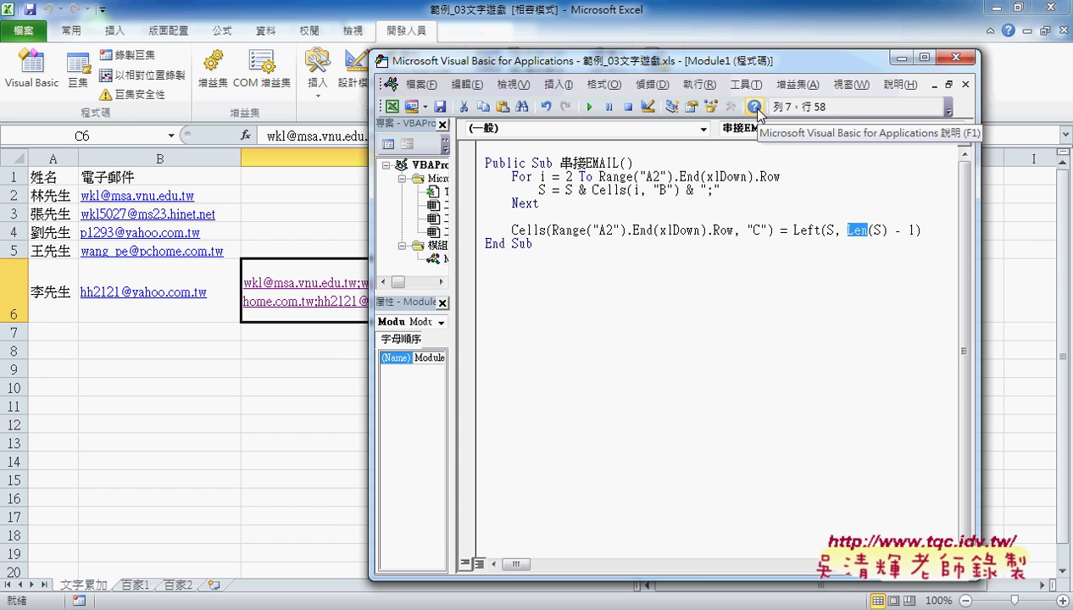
pyautogui.click(754, 107)
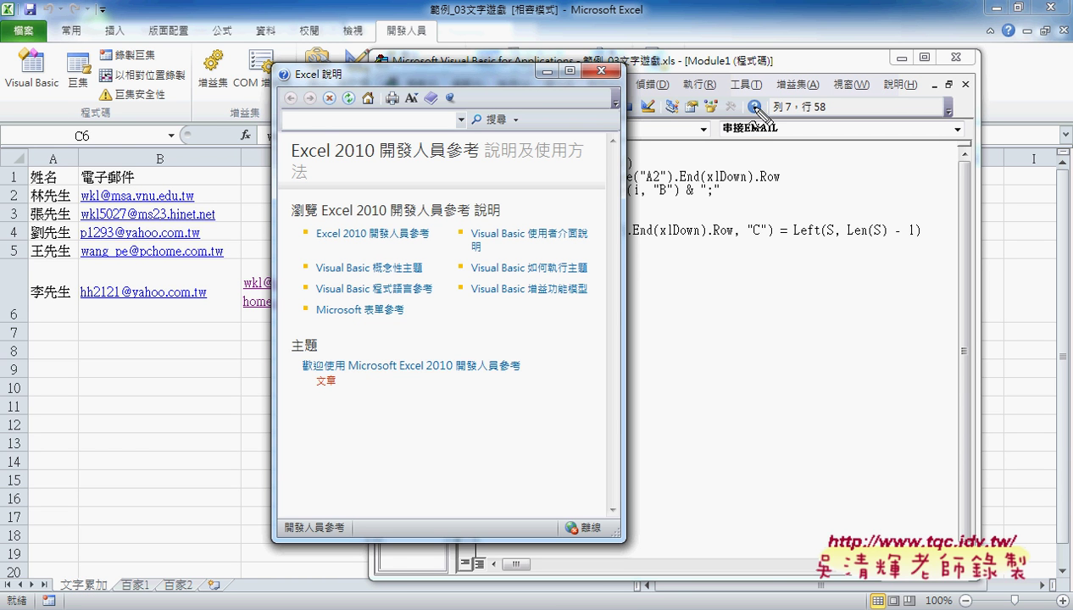
pyautogui.moveTo(769, 129)
pyautogui.mouseDown()
pyautogui.moveTo(758, 93)
pyautogui.moveTo(748, 104)
pyautogui.mouseUp()
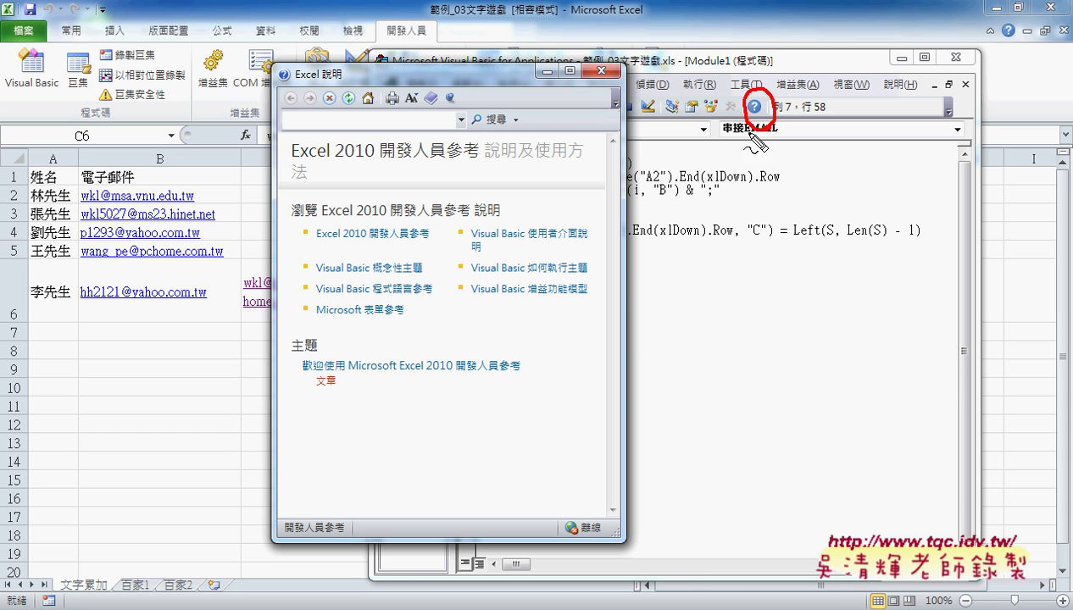
pyautogui.moveTo(431, 298)
pyautogui.mouseDown()
pyautogui.moveTo(293, 300)
pyautogui.moveTo(440, 302)
pyautogui.mouseUp()
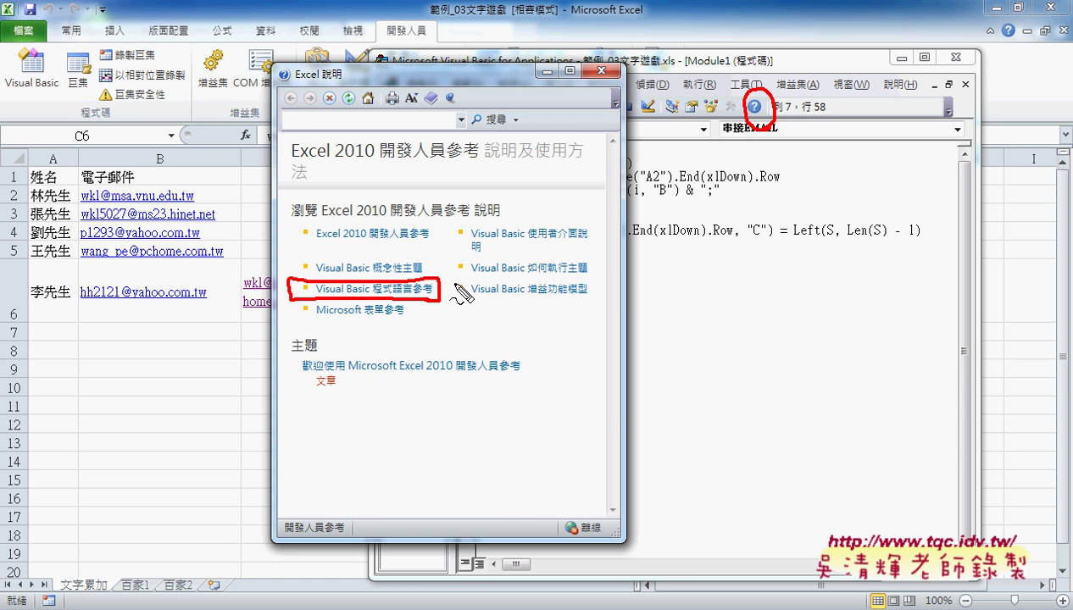
pyautogui.moveTo(750, 113)
pyautogui.mouseDown()
pyautogui.moveTo(437, 264)
pyautogui.moveTo(459, 282)
pyautogui.mouseUp()
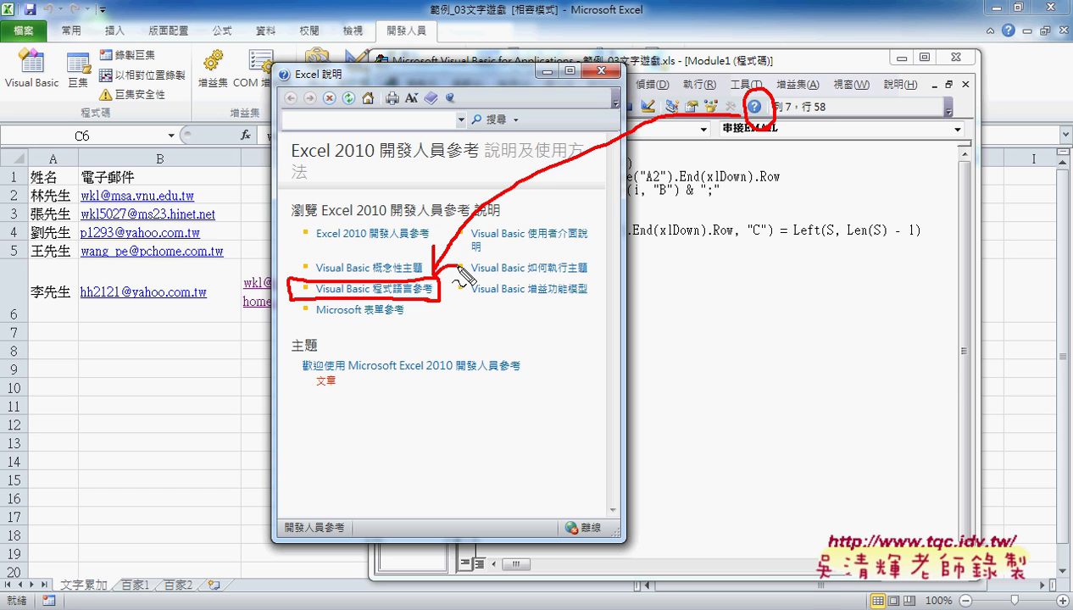
pyautogui.press('Escape')
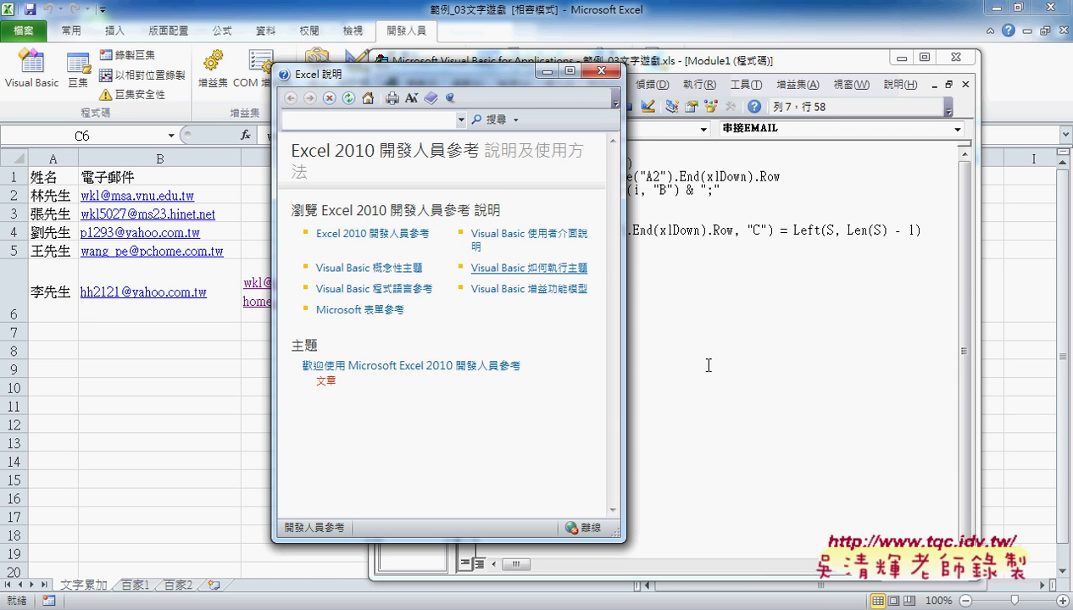
# Step: Go to the Visual Basic 程式語言參考 page listing 函數, 常數, 方法 and 運算子
pyautogui.click(391, 289)
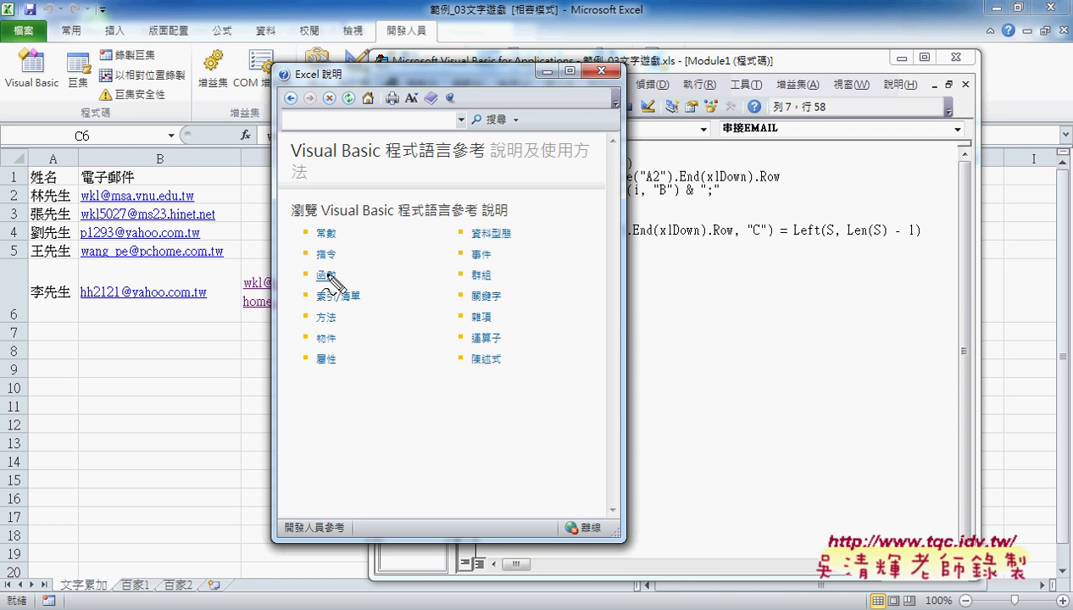
pyautogui.hotkey('ctrl', '2')
pyautogui.moveTo(332, 290)
pyautogui.mouseDown()
pyautogui.moveTo(292, 265)
pyautogui.moveTo(339, 255)
pyautogui.mouseUp()
pyautogui.moveTo(439, 225)
pyautogui.mouseDown()
pyautogui.moveTo(344, 269)
pyautogui.moveTo(373, 245)
pyautogui.mouseUp()
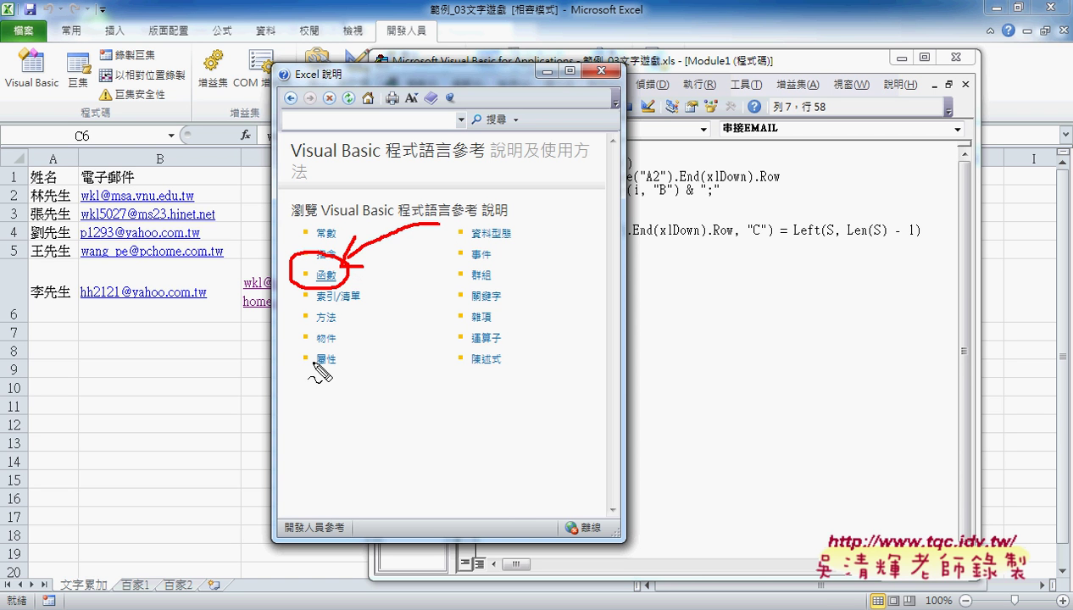